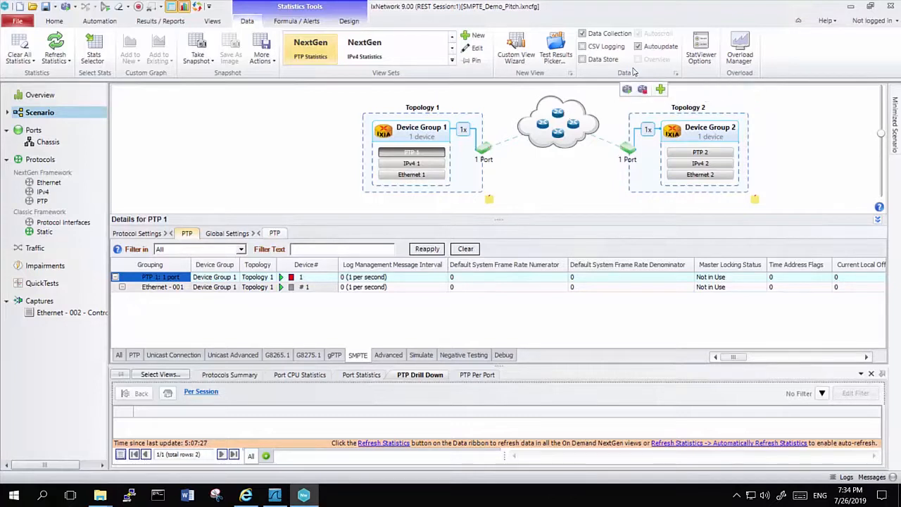
Step: Start a new topology, add one offline Ethernet port and append Ethernet - 003 to the new topology
left_click(577, 107)
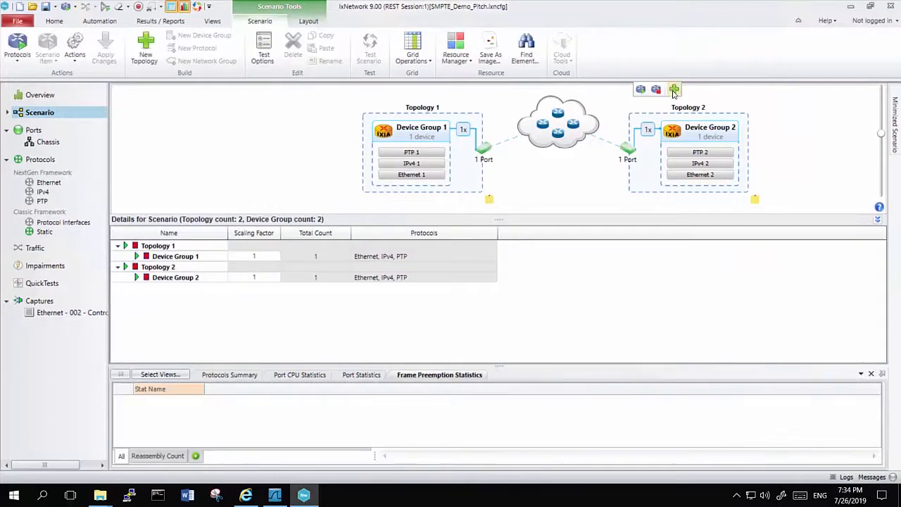
left_click(674, 90)
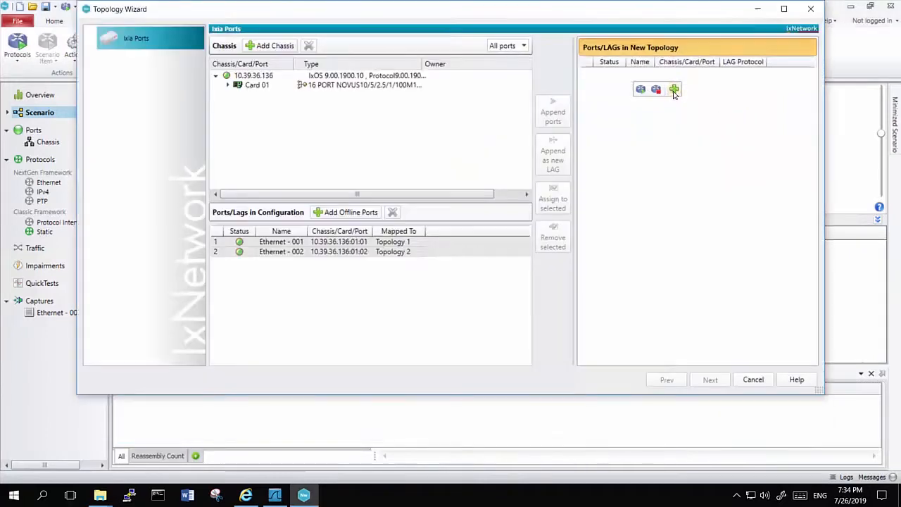
left_click(314, 213)
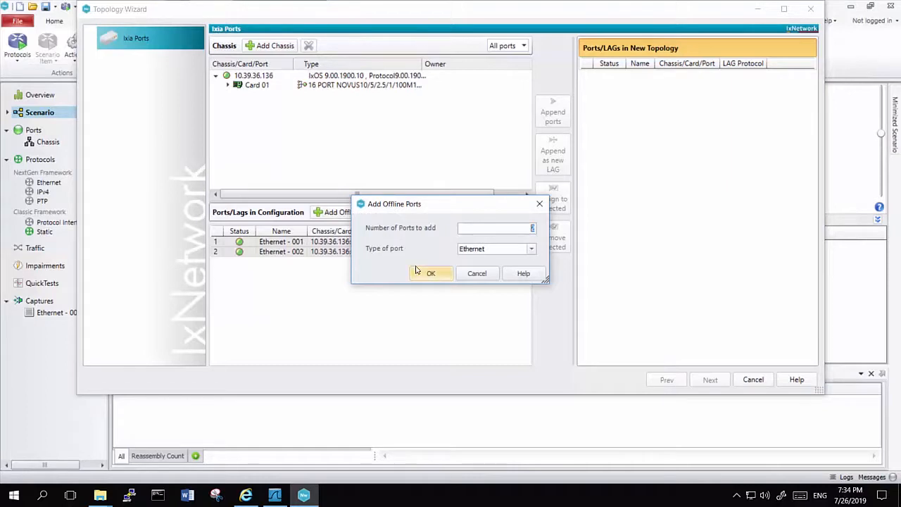
left_click(429, 274)
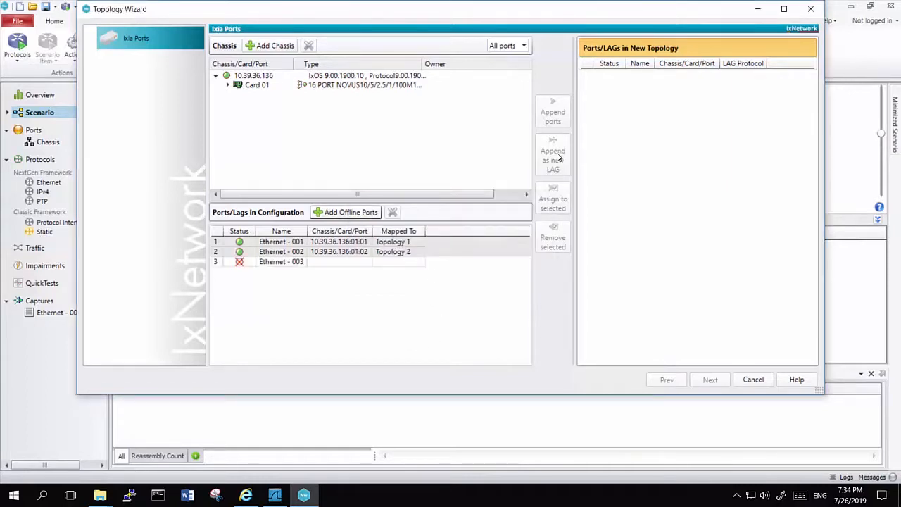
left_click(295, 263)
left_click(552, 120)
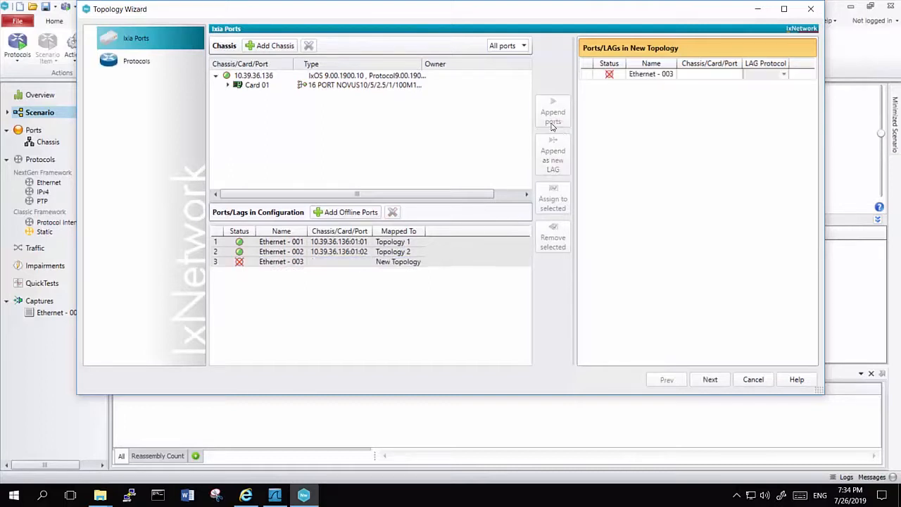
Step: Filter the NextGen protocols by "smpt" to find the PTP SMPTE option, and cancel the new topology
left_click(712, 380)
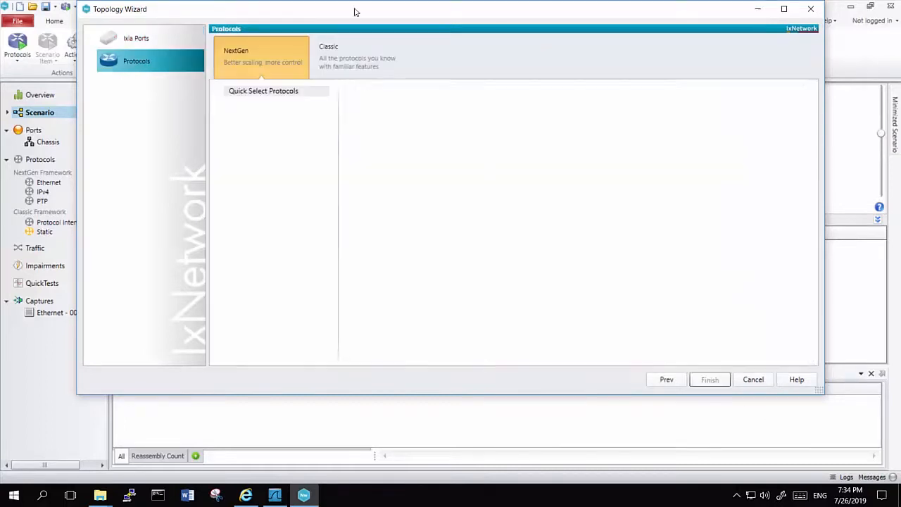
left_click(387, 91)
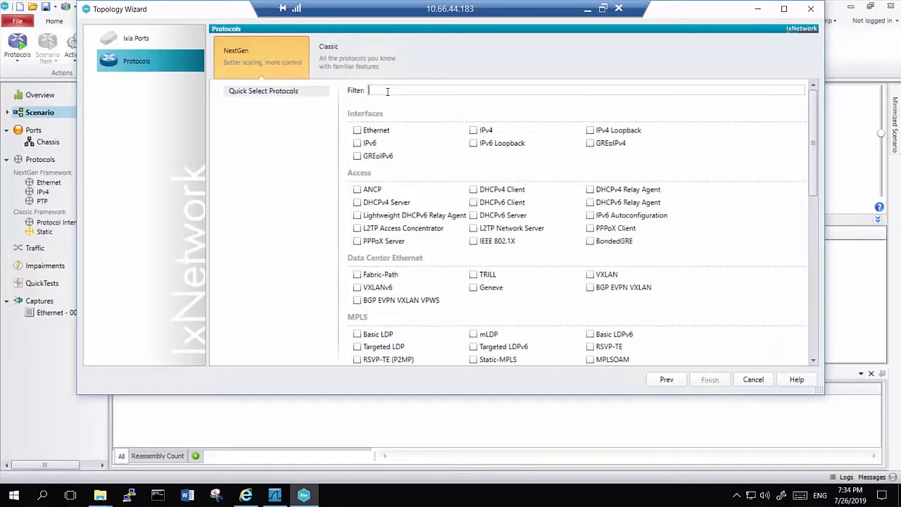
type("smpt")
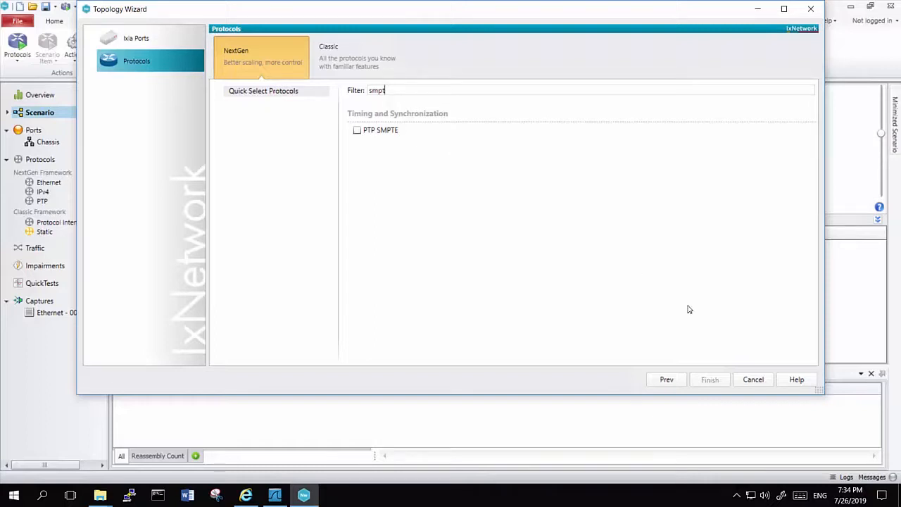
left_click(752, 380)
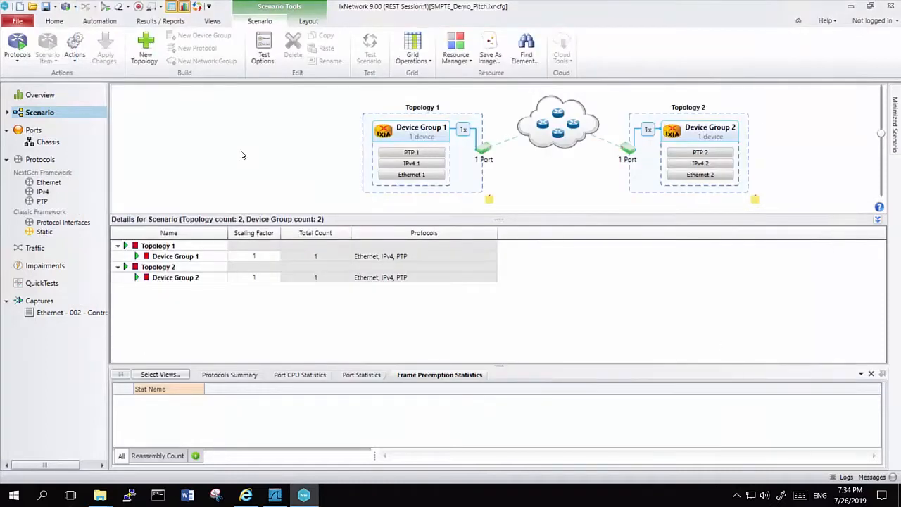
Step: Examine the general PTP settings of PTP 1 in Topology 1, including the profiles offered for the clock
left_click(427, 154)
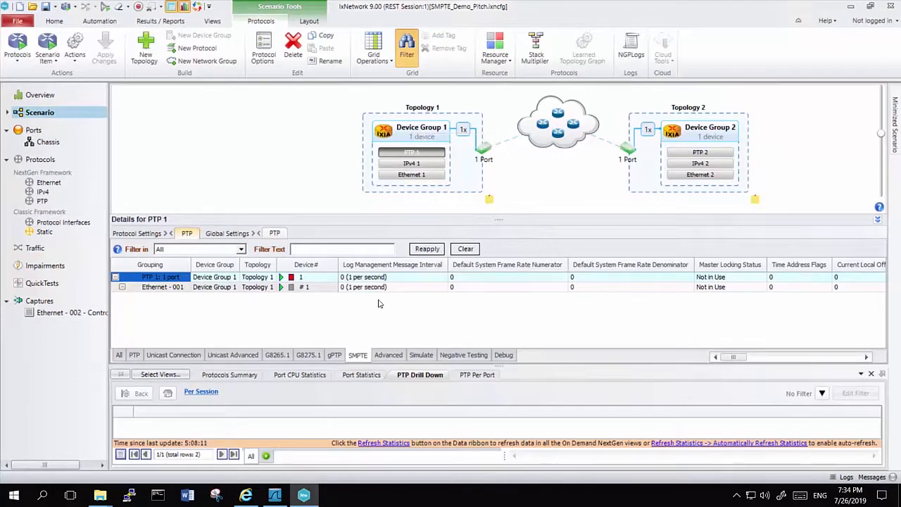
left_click(135, 355)
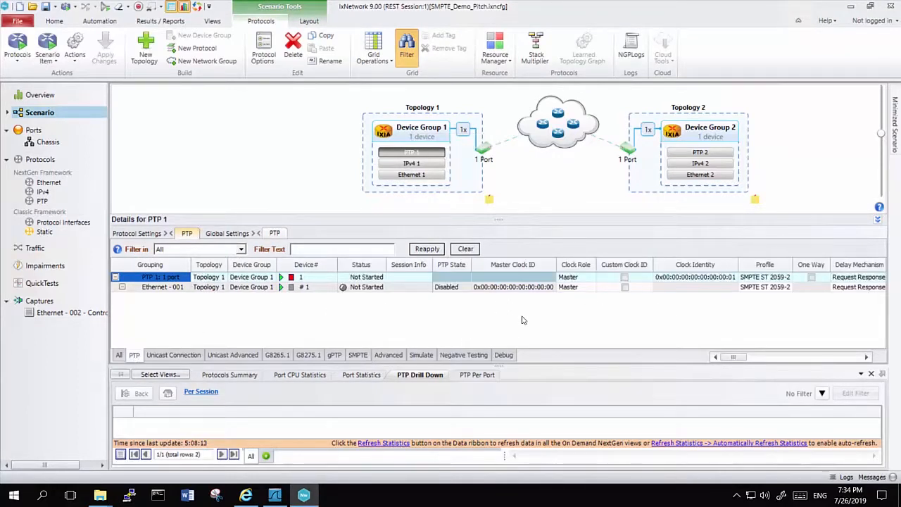
left_click(789, 279)
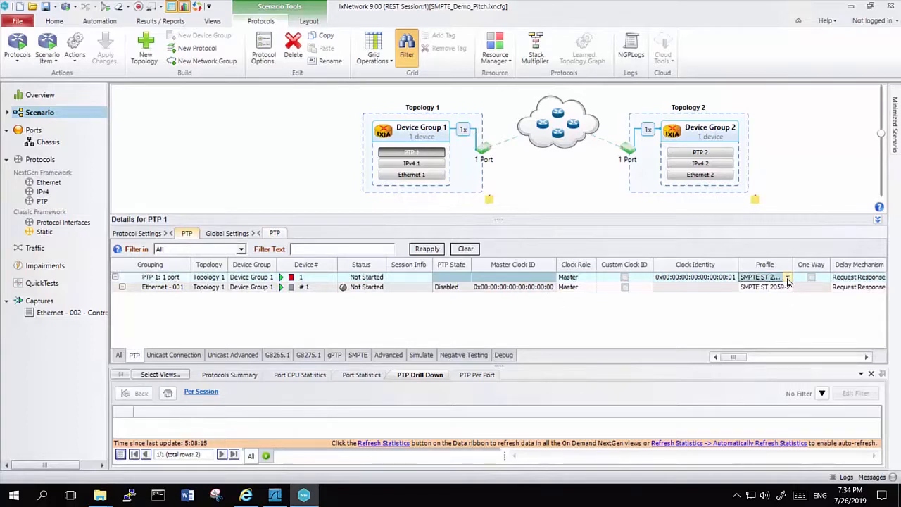
left_click(788, 279)
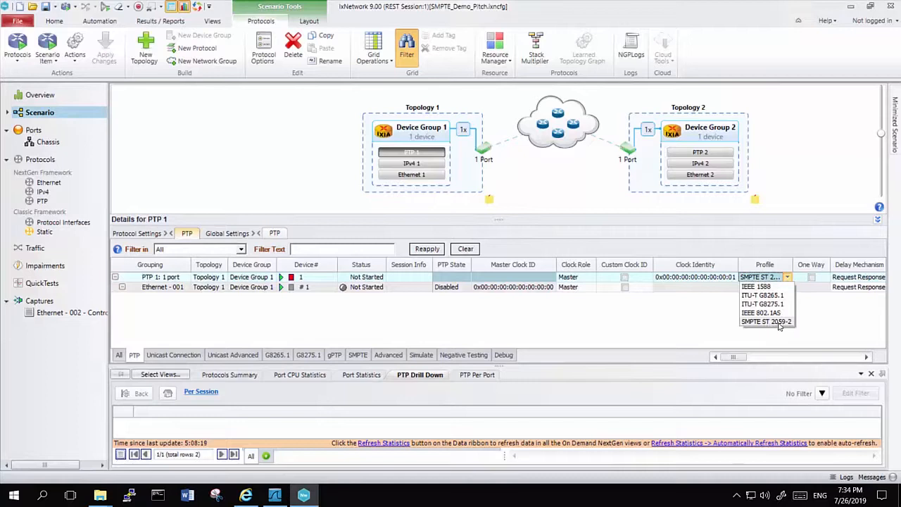
left_click(717, 320)
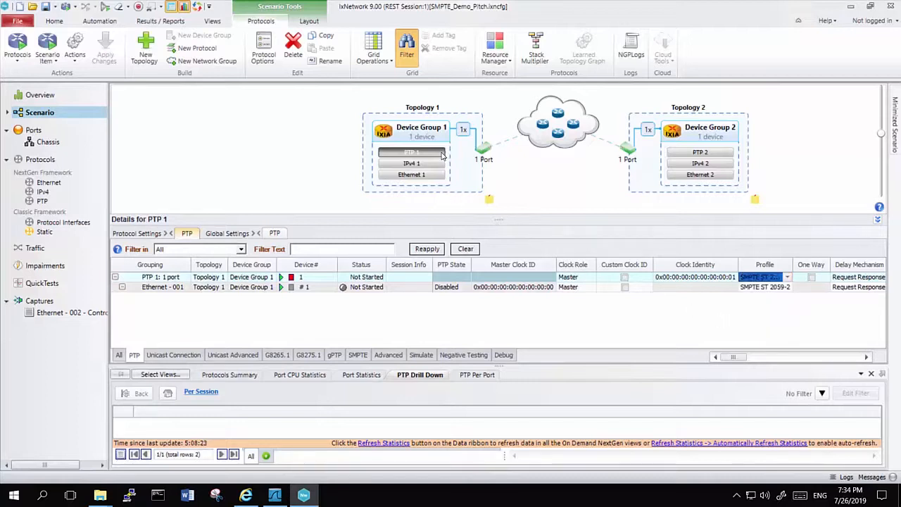
mouse_move(436, 157)
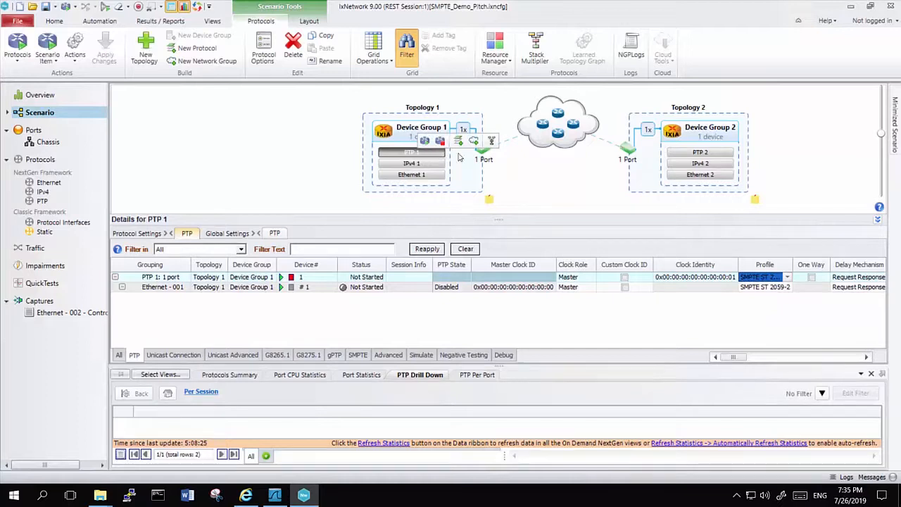
mouse_move(719, 158)
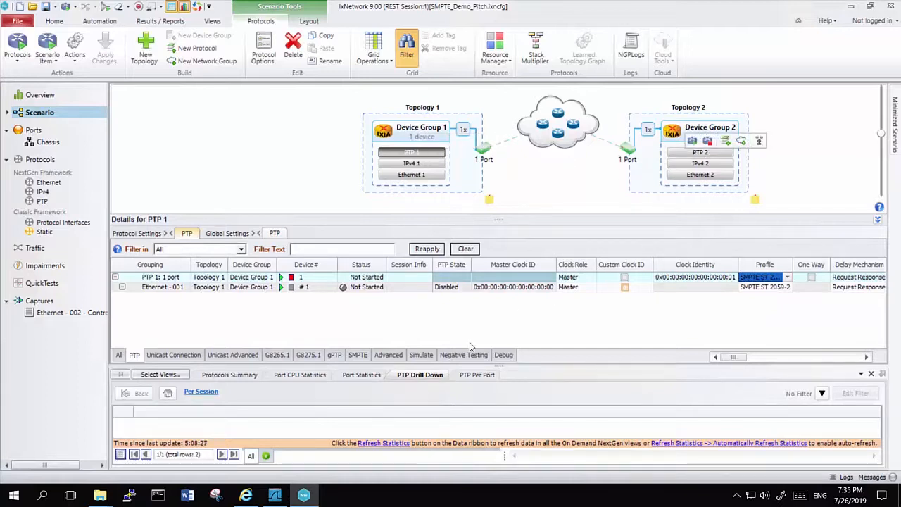
Step: Review all SMPTE parameters of PTP 1, from Log Management Message Interval through Leap Second Jump
left_click(360, 359)
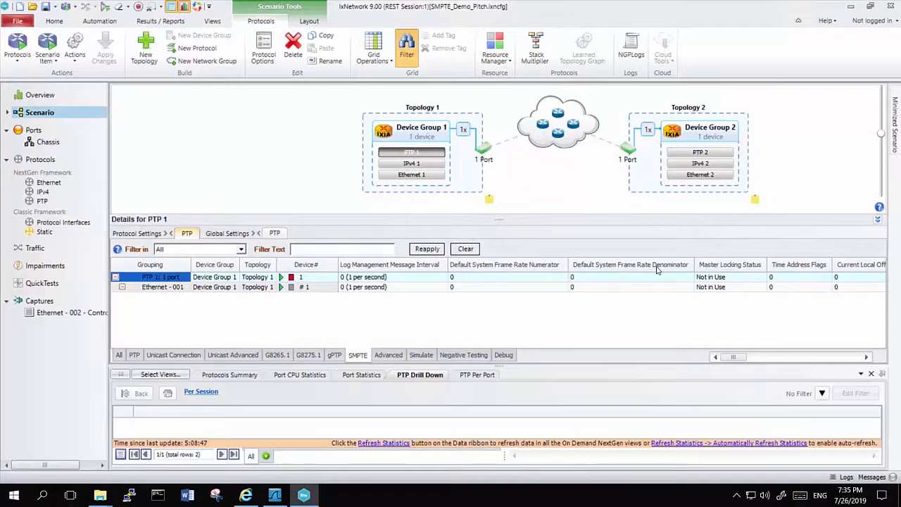
left_click_drag(731, 360, 856, 361)
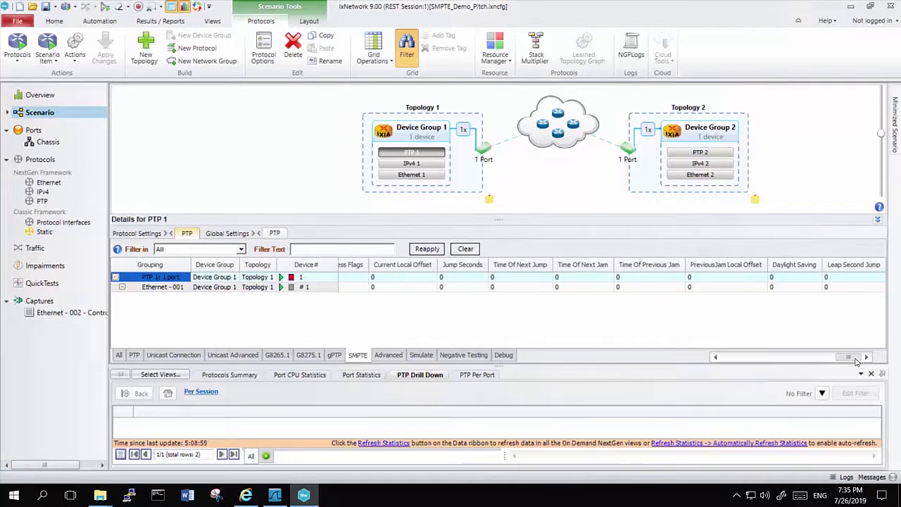
left_click_drag(856, 361, 739, 361)
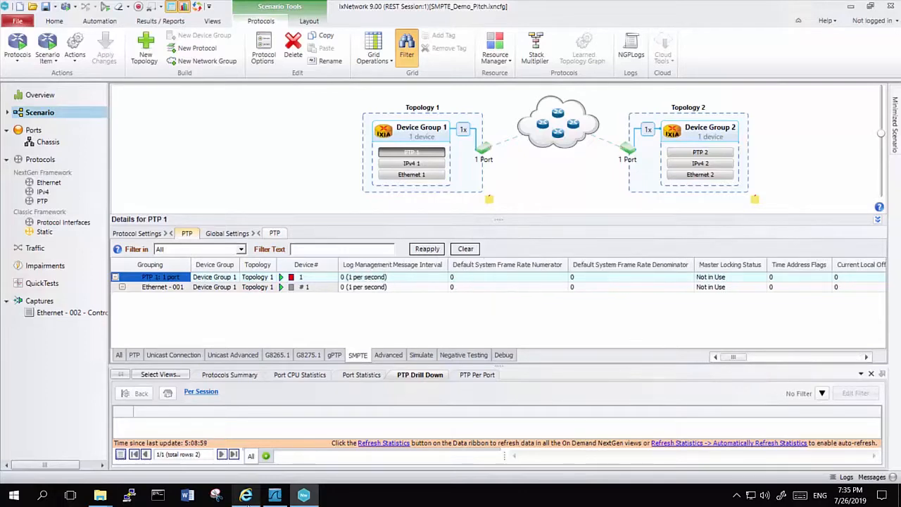
Step: Switch to the online help in Internet Explorer, read the SMPTE field descriptions, and return to IxNetwork
left_click(245, 495)
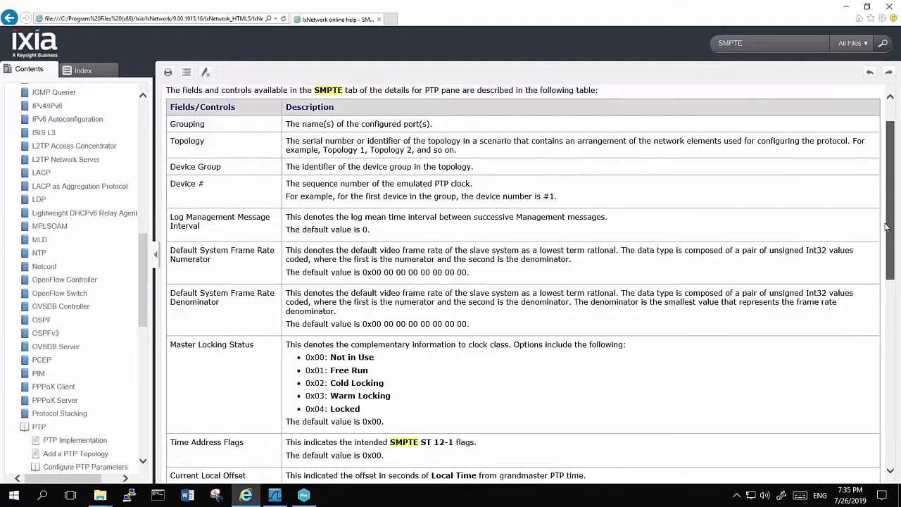
left_click_drag(888, 177, 895, 350)
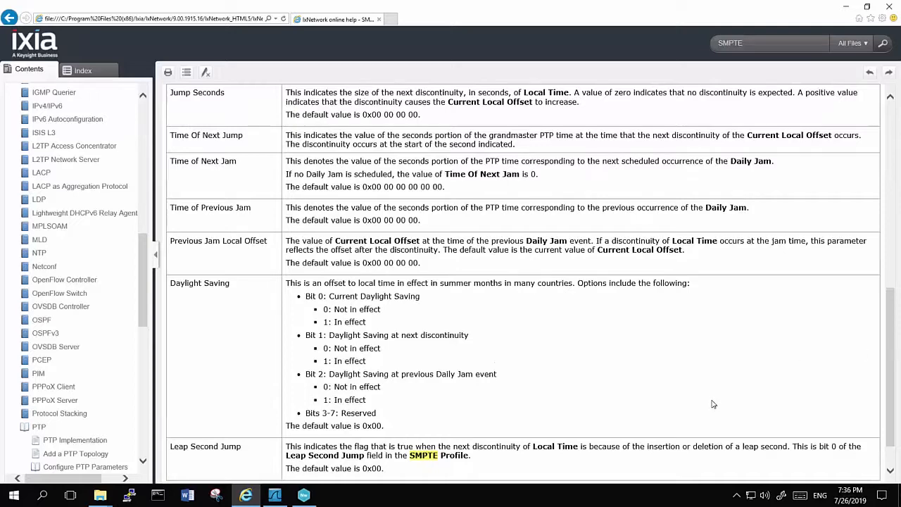
left_click(305, 495)
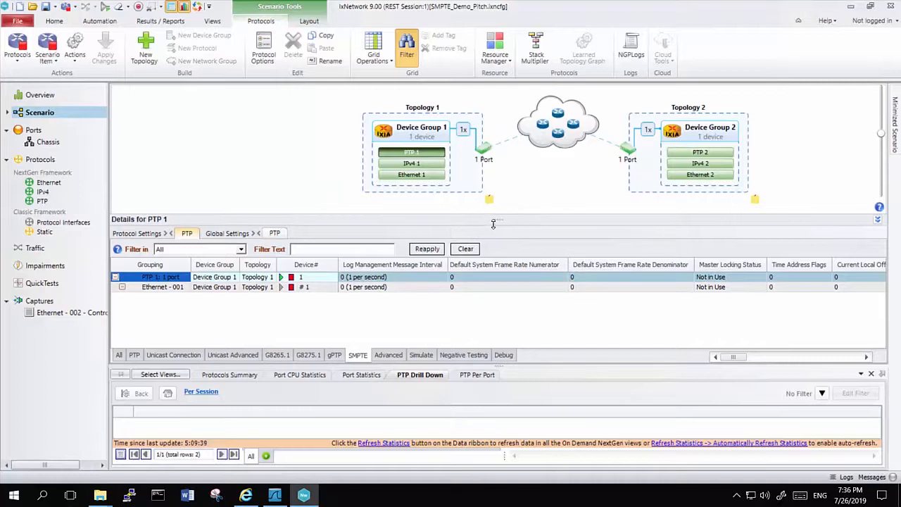
Step: Enlarge the statistics area and enable automatic refresh of statistics for the PTP Drill Down view
left_click_drag(495, 221, 495, 198)
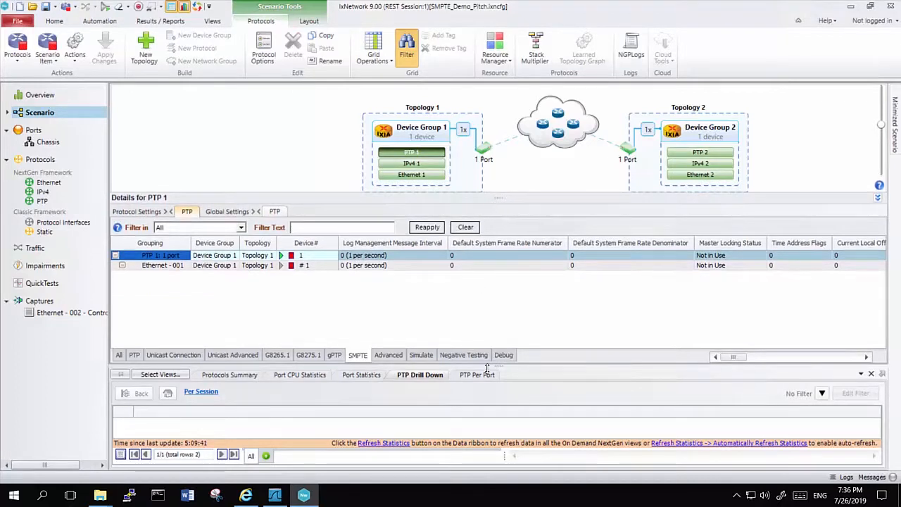
left_click_drag(500, 366, 493, 303)
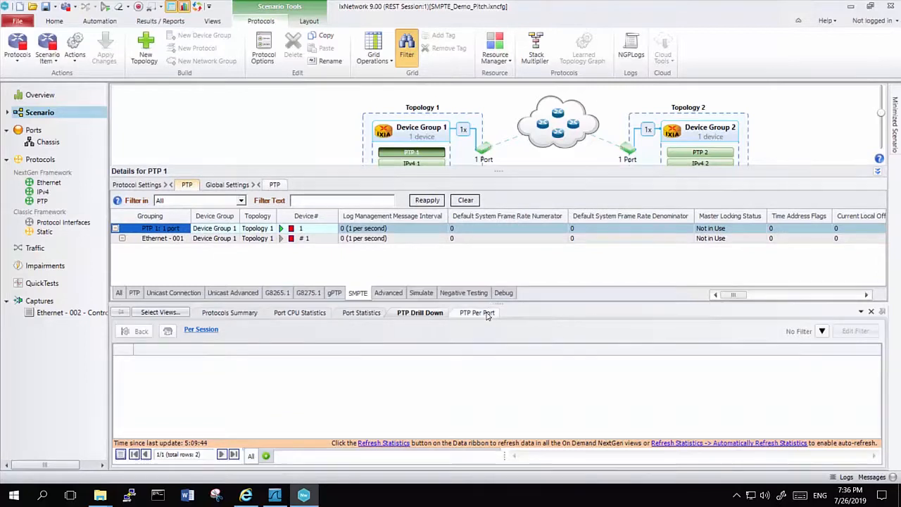
left_click(484, 313)
left_click(430, 315)
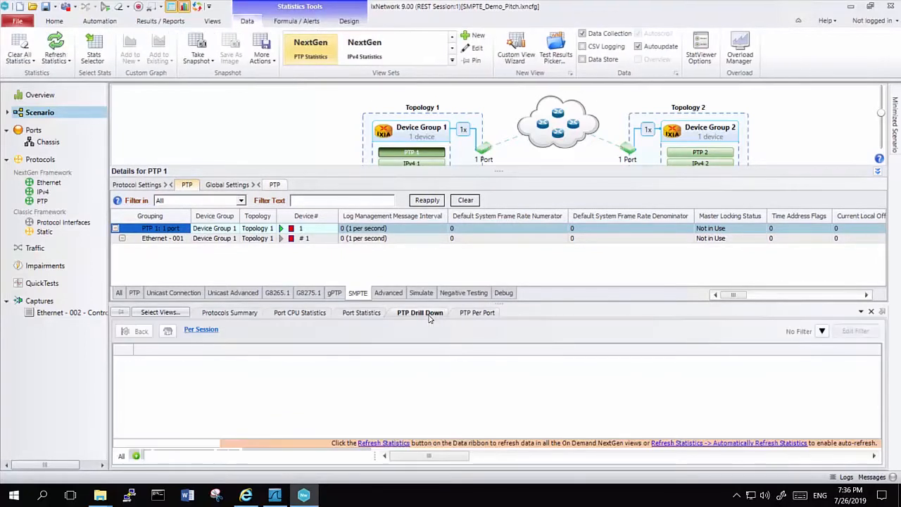
left_click(755, 444)
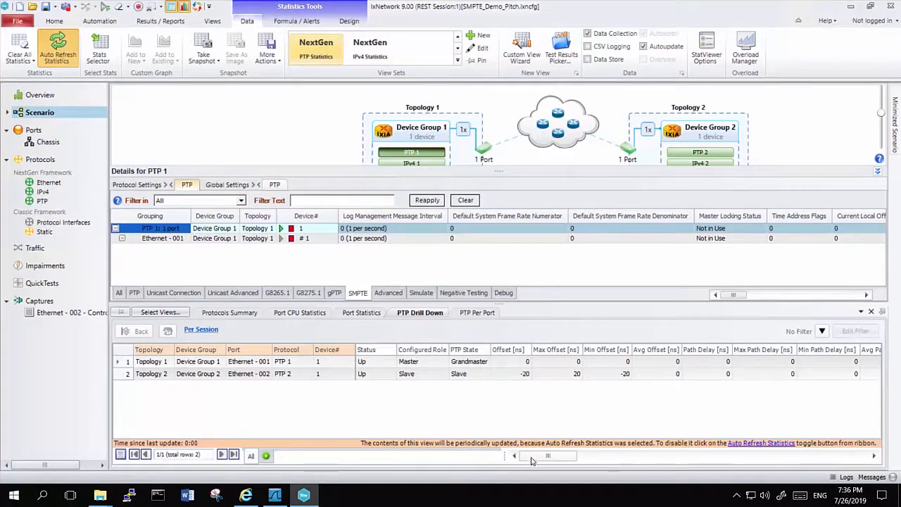
Step: Examine the session and message counters of both ports in the PTP Per Port statistics, including the management messages
left_click_drag(532, 458, 512, 458)
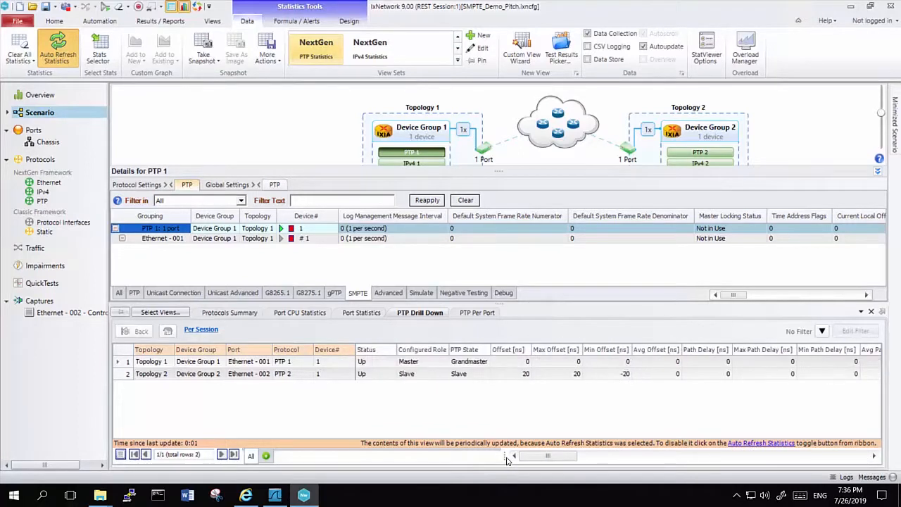
left_click(476, 315)
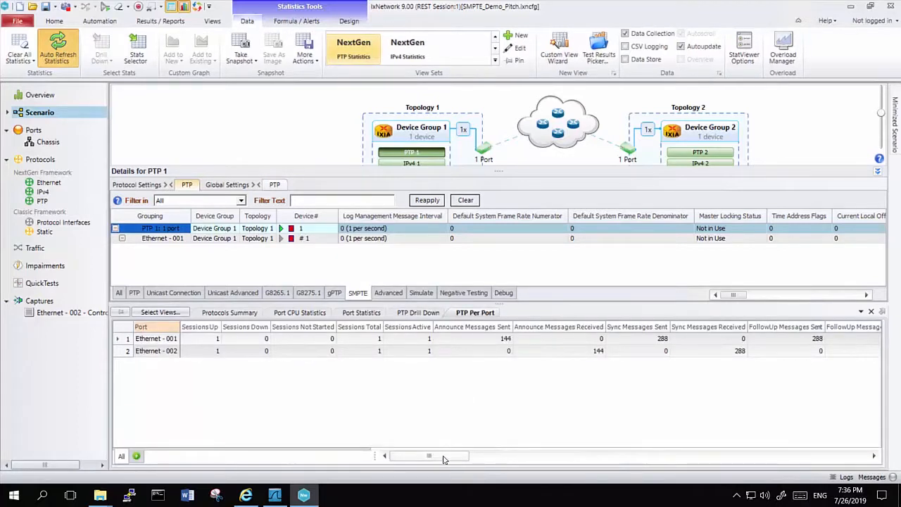
left_click_drag(436, 457, 665, 450)
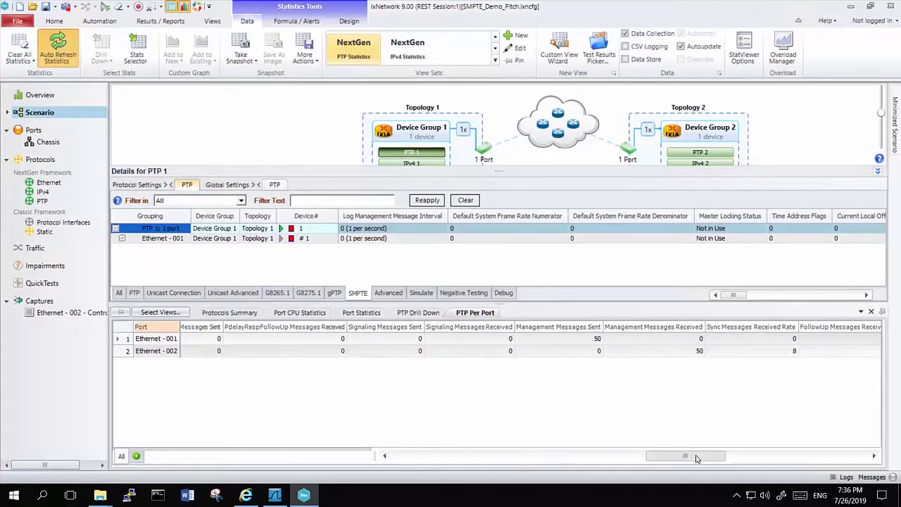
left_click_drag(695, 459, 440, 458)
Step: Examine the per-session PTP Drill Down statistics of both topologies, through the management message received rate and UTC time columns
left_click(425, 315)
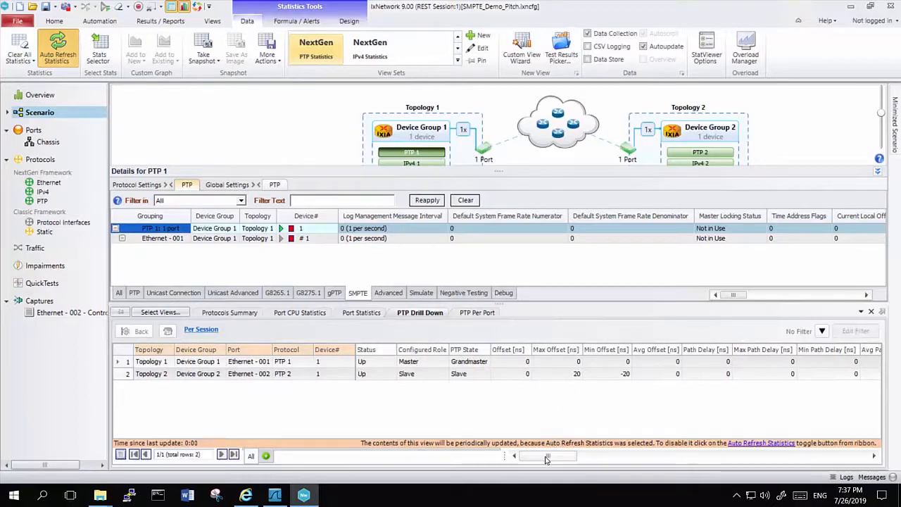
left_click_drag(548, 456, 699, 448)
left_click_drag(701, 448, 818, 444)
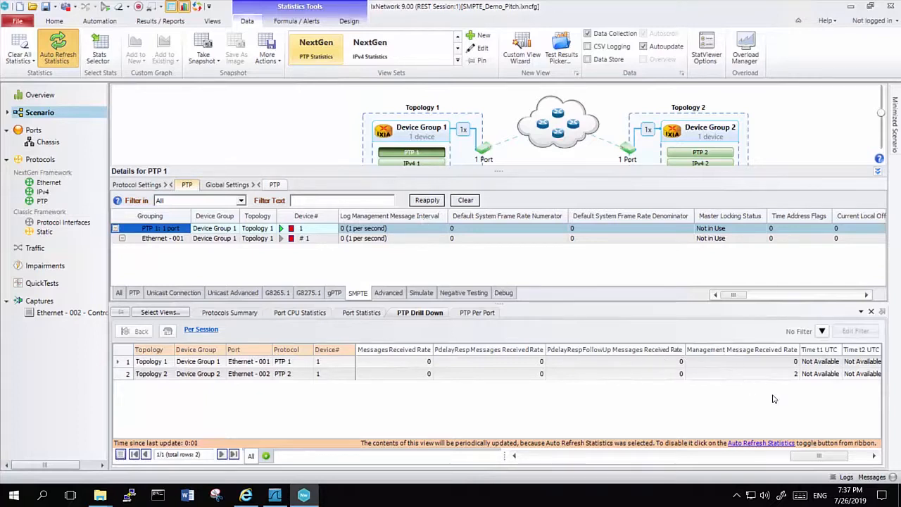
left_click_drag(815, 456, 487, 424)
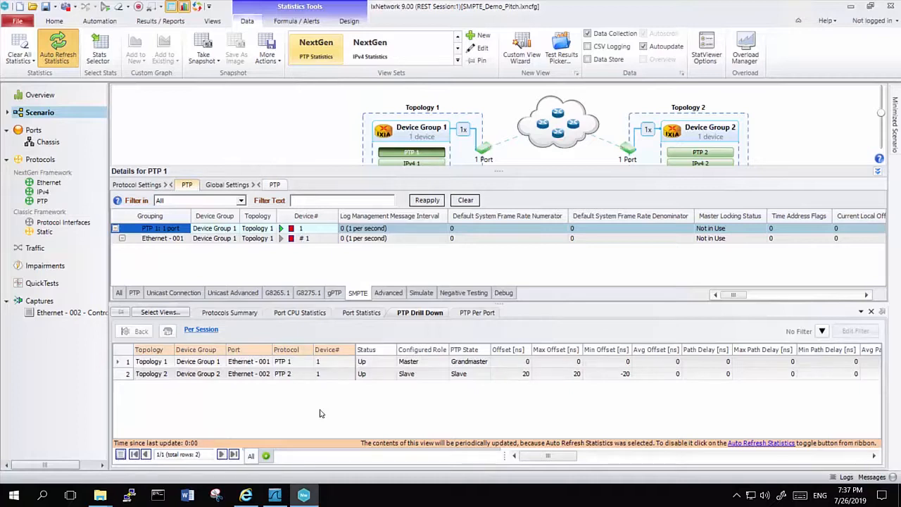
Step: Switch to the Ethernet - 002 - Control capture in Wireshark and slightly enlarge its packet list
mouse_move(274, 496)
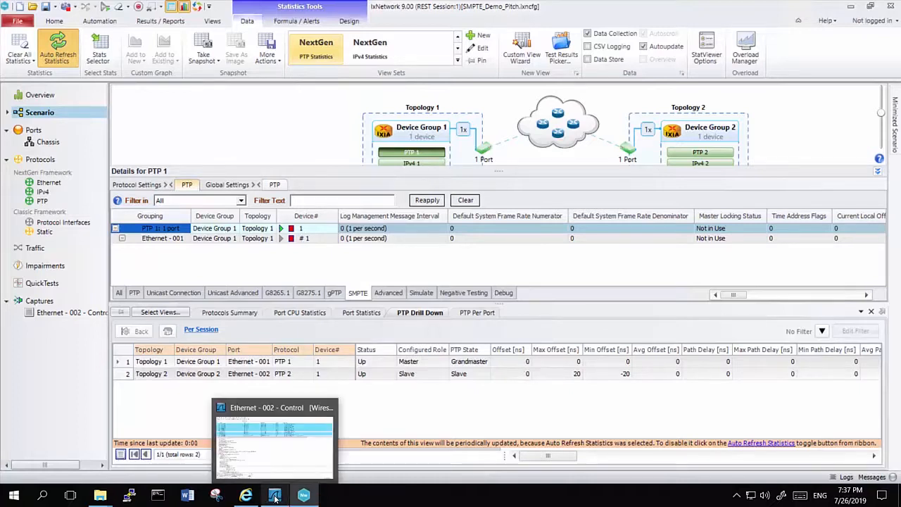
left_click(280, 416)
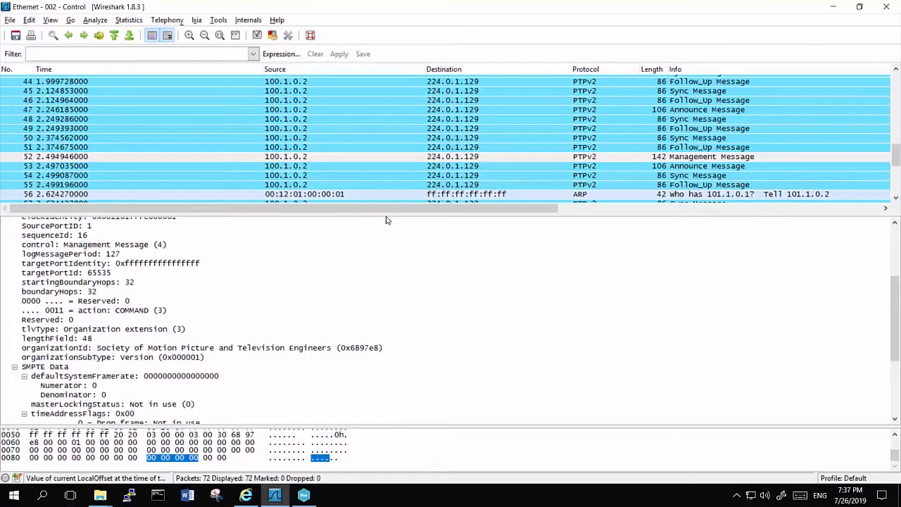
left_click_drag(386, 219, 392, 228)
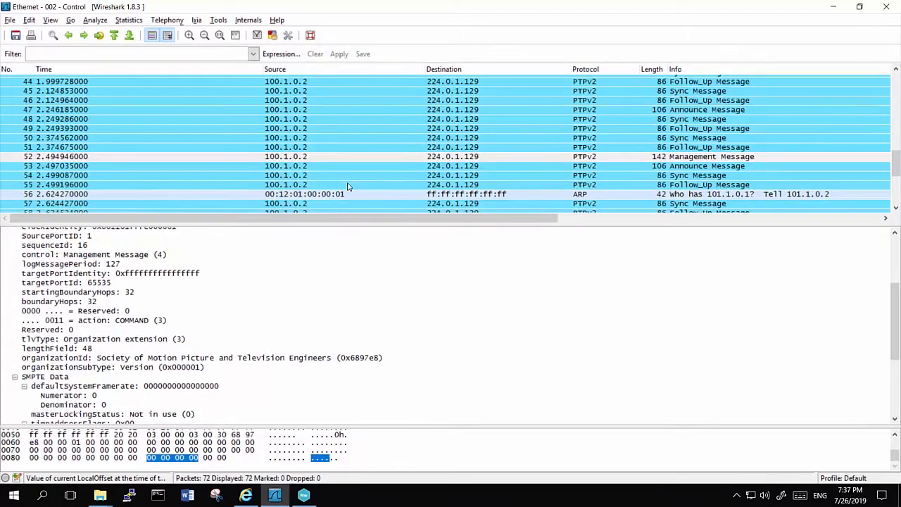
Step: Select the Management Message in packet 52 and display the SMPTE Data section of its Precision Time Protocol details
left_click(351, 150)
left_click(351, 156)
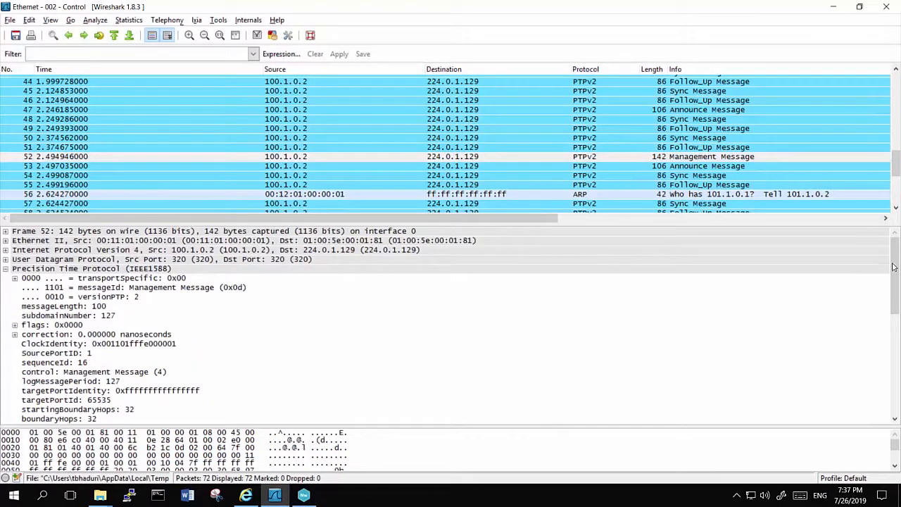
left_click_drag(897, 261, 892, 407)
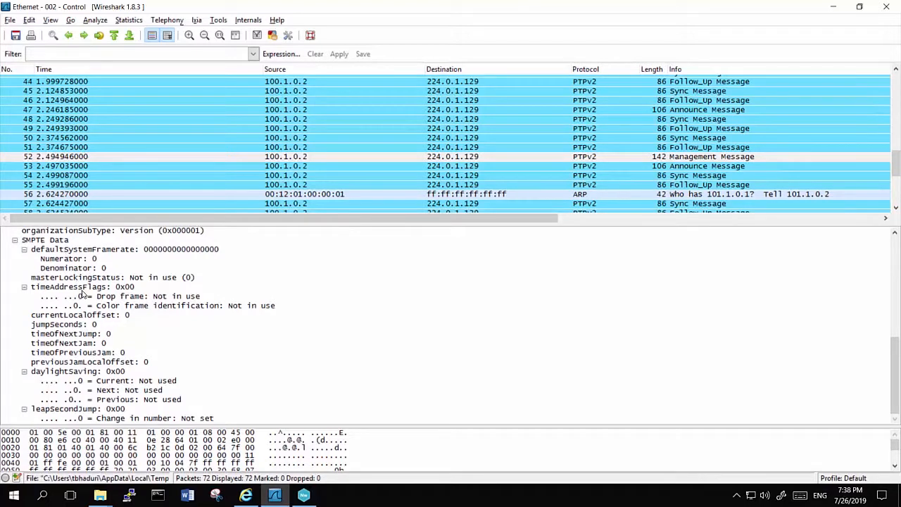
Step: Examine the SMPTE Data time fields one by one, from currentLocalOffset and jumpSeconds through previousJamLocalOffset
left_click(86, 316)
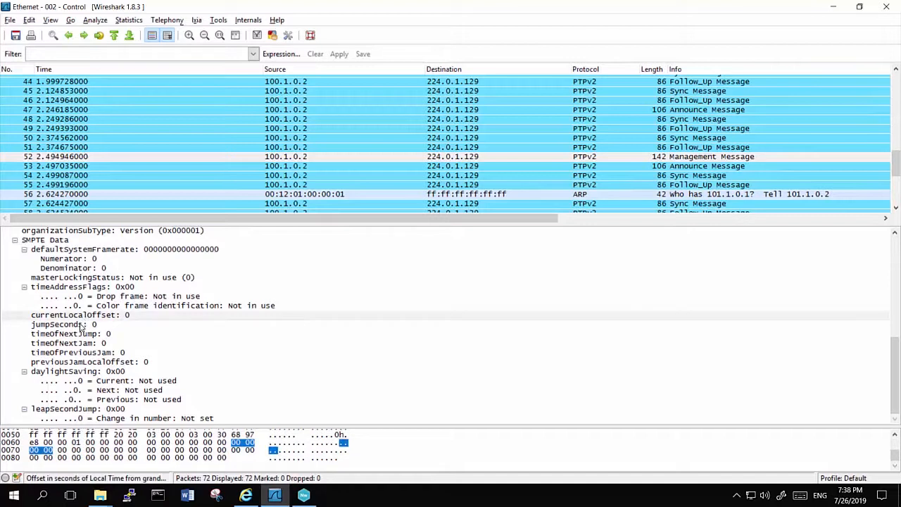
left_click(81, 325)
left_click(83, 334)
left_click(84, 344)
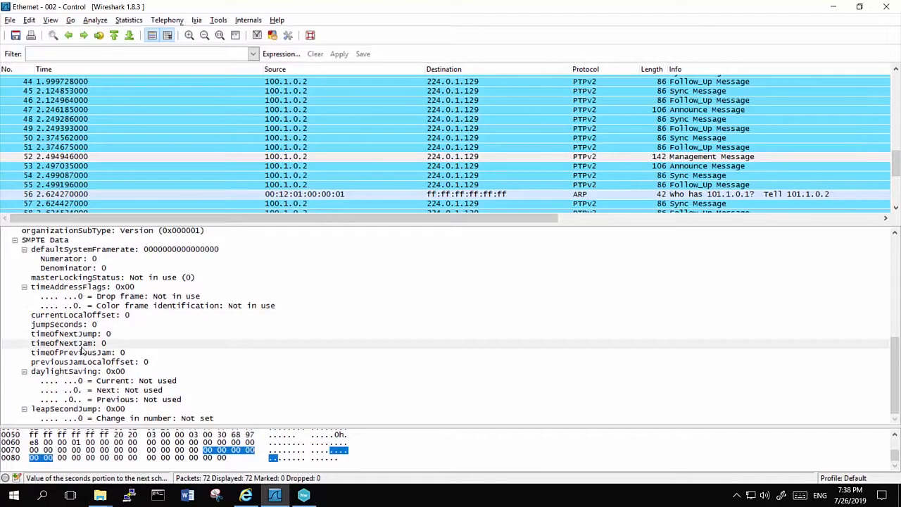
left_click(84, 354)
left_click(87, 362)
Step: Examine the daylightSaving and leapSecondJump flags of the SMPTE Data, then recheck the fields back up to timeOfPreviousJam
left_click(91, 372)
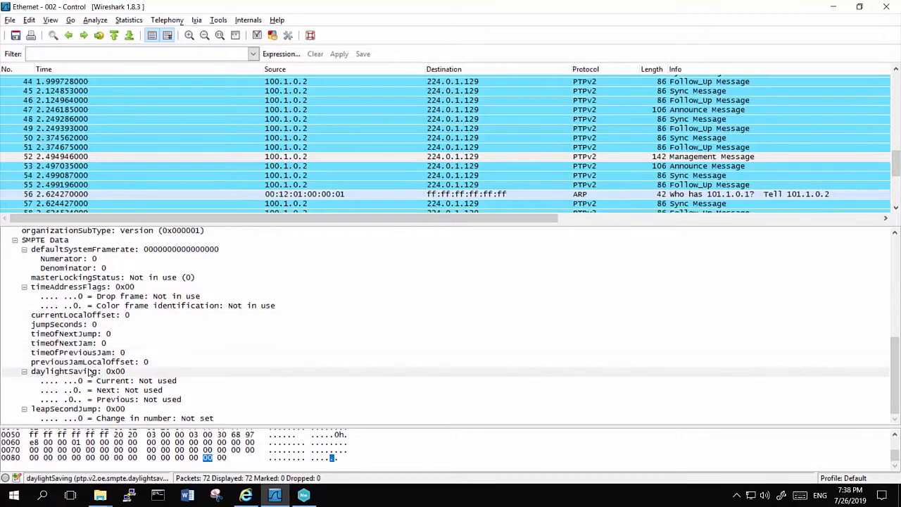
left_click(102, 381)
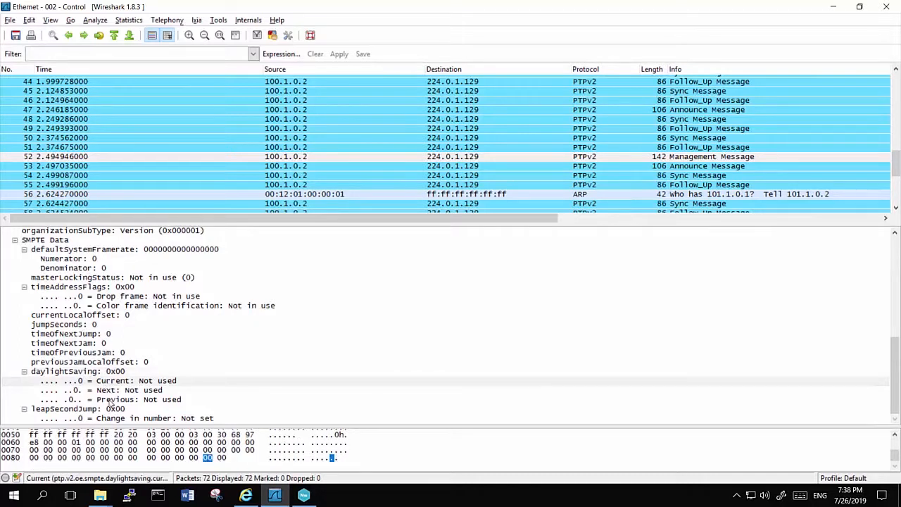
left_click(112, 409)
left_click(119, 418)
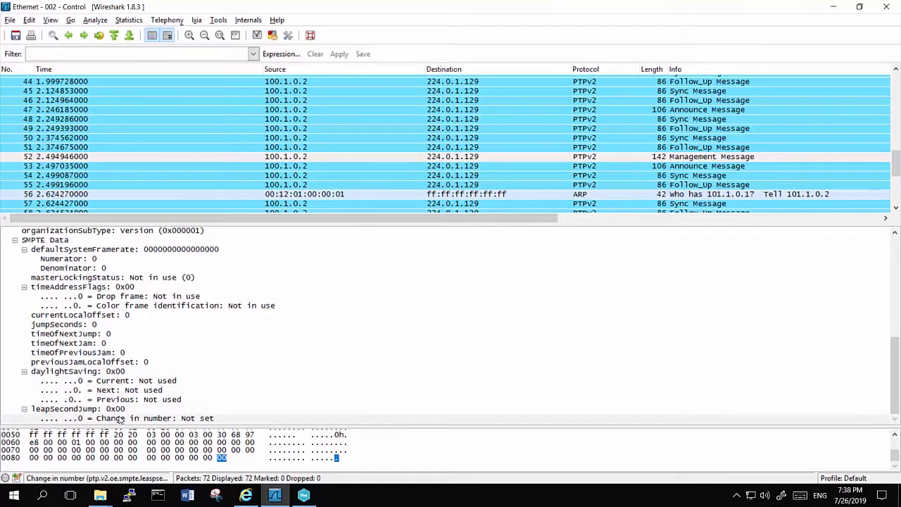
left_click(121, 408)
left_click(124, 399)
left_click(125, 390)
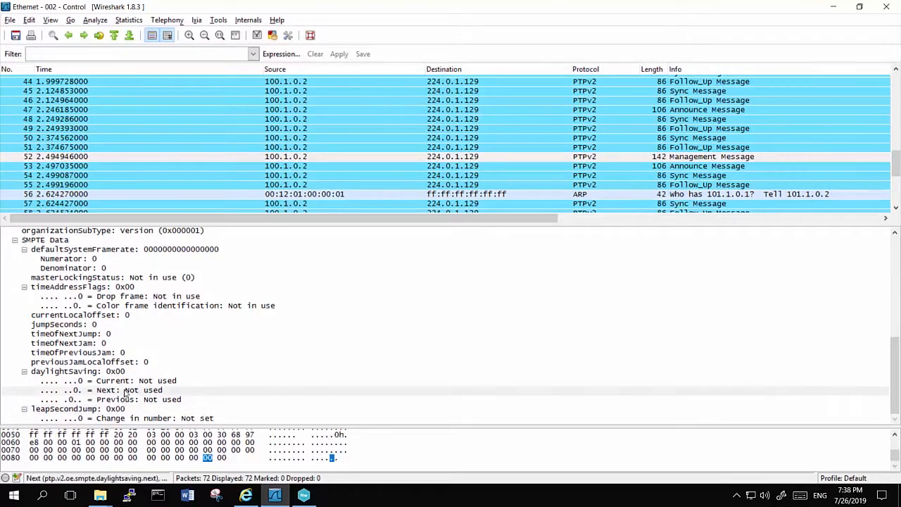
left_click(125, 381)
left_click(111, 361)
left_click(110, 353)
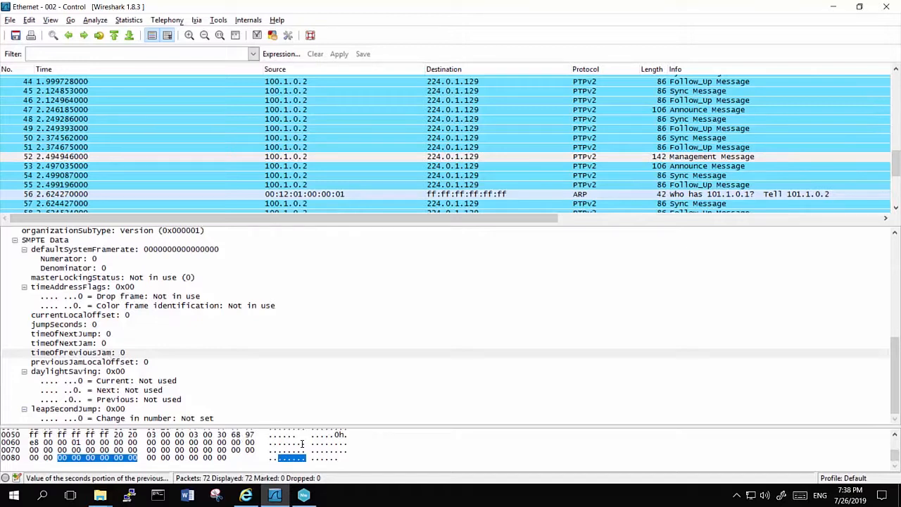
Step: Switch to IxNetwork and resize the areas so the statistics are smaller and both topologies show completely in the scenario diagram
mouse_move(305, 498)
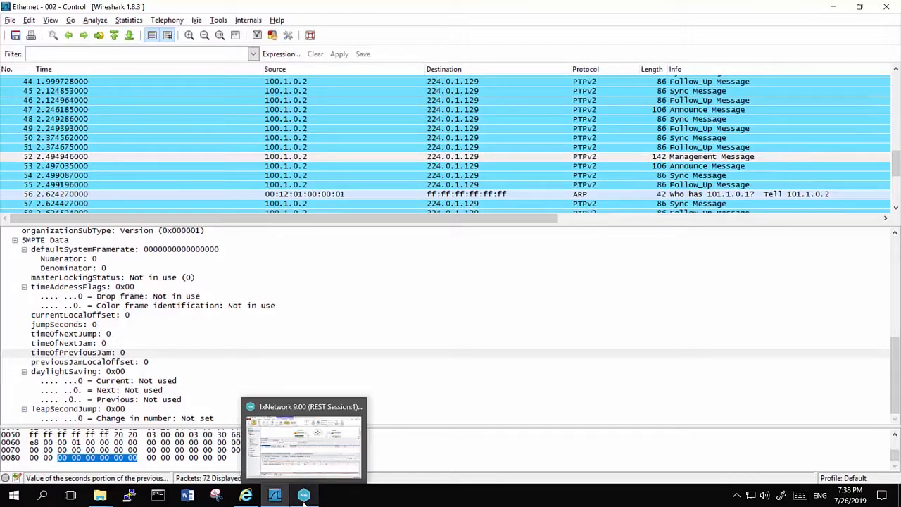
left_click(289, 417)
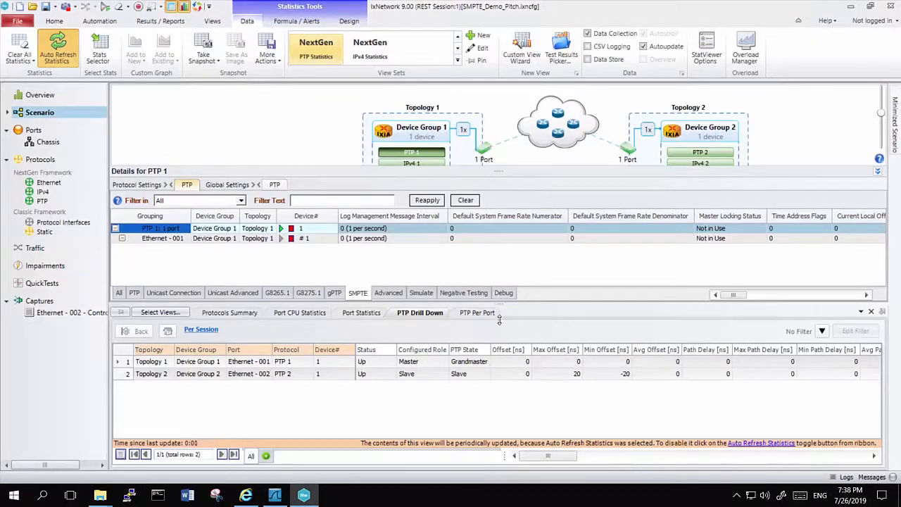
left_click_drag(499, 319, 499, 354)
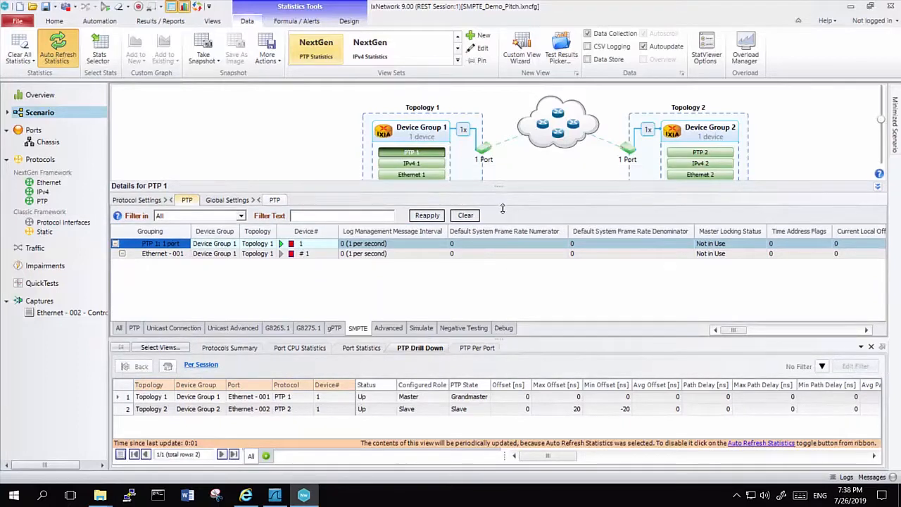
left_click_drag(502, 208, 502, 240)
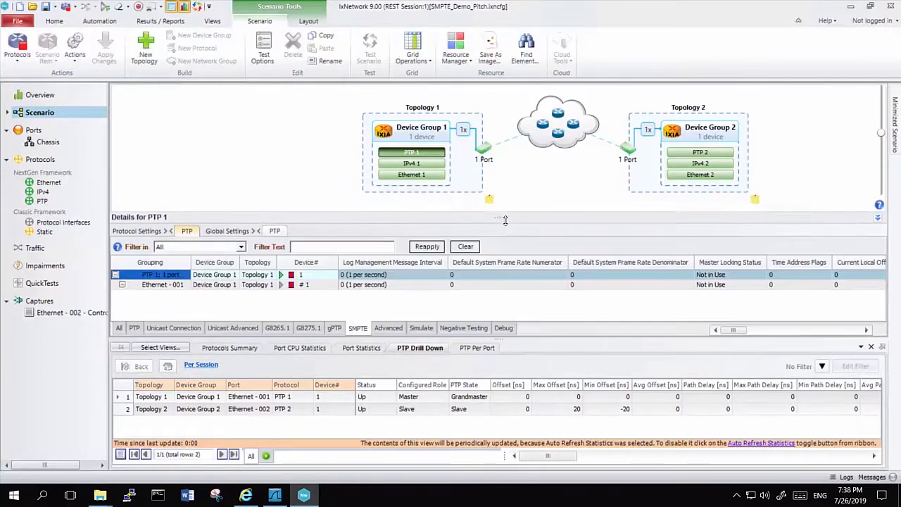
Step: Examine the Debug parameters of PTP 1, from Enable Offset Trigger through Log File Lifetime, with the details area slightly enlarged
left_click(504, 328)
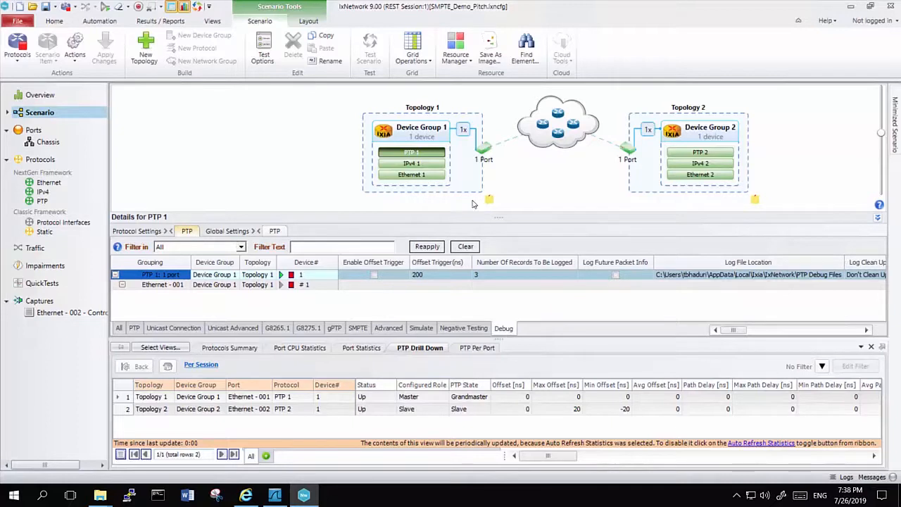
left_click_drag(497, 215, 497, 204)
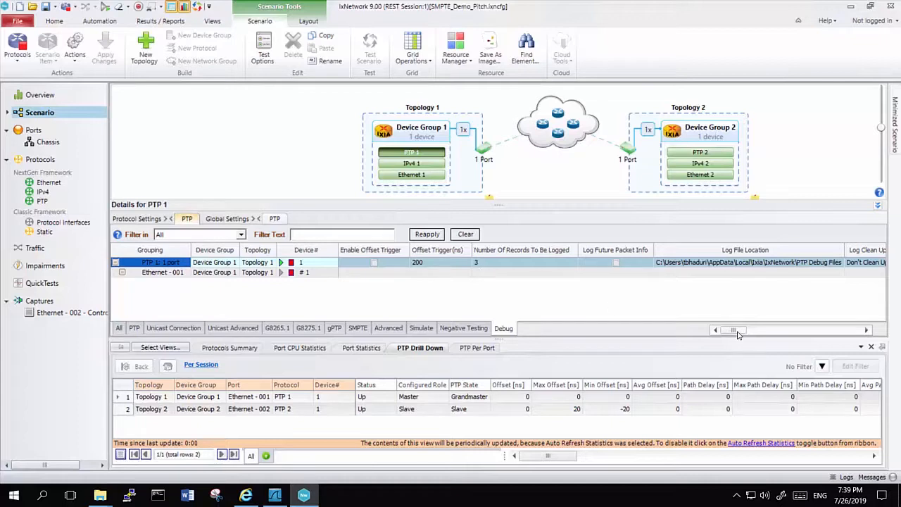
left_click_drag(738, 335, 855, 338)
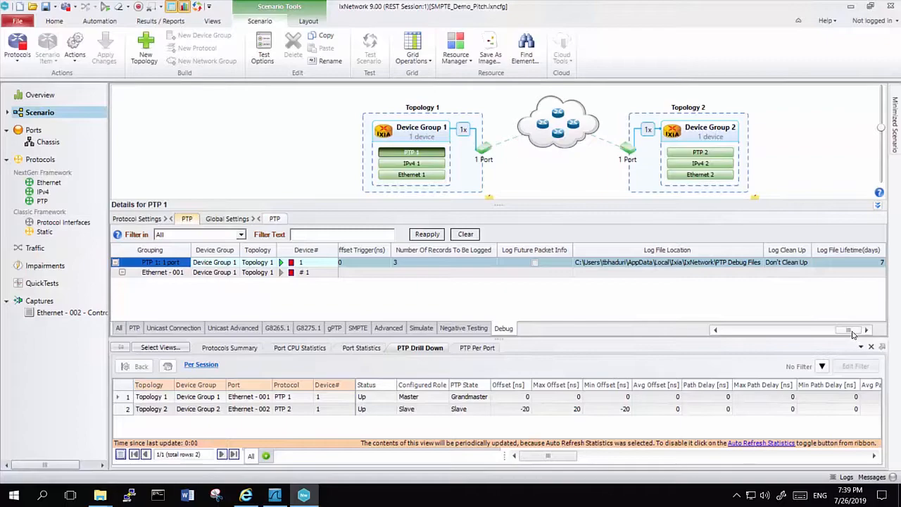
left_click_drag(853, 334, 732, 336)
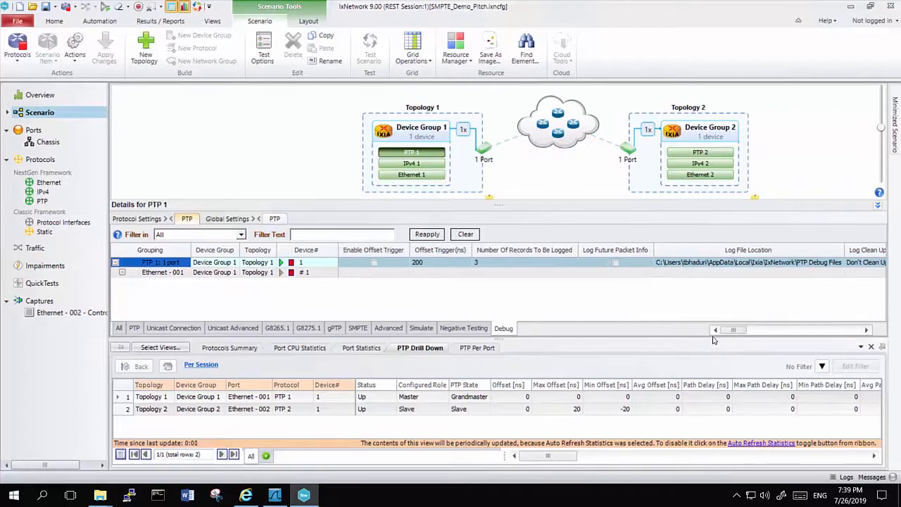